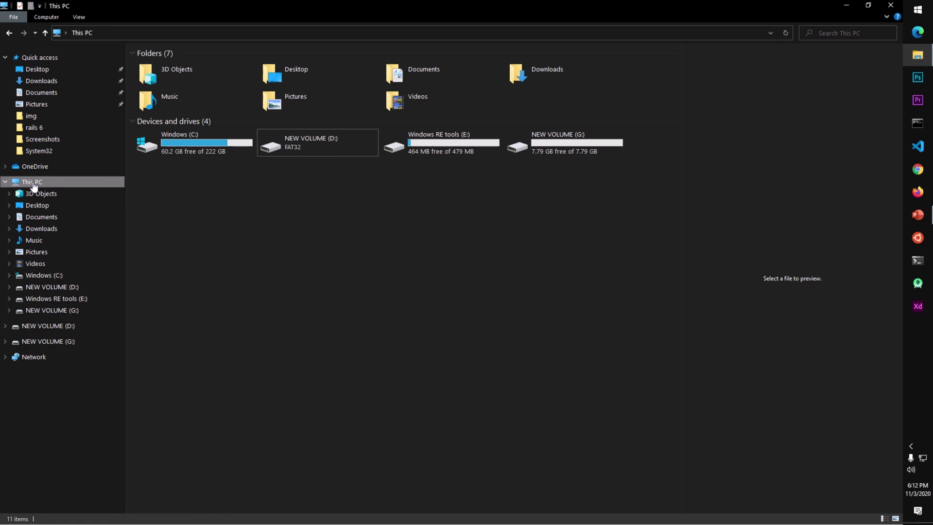
# Show Disk Management in Computer Management with the USB disk's RAW (D:) and NEW VOLUME (G:) partitions and capacity columns visible.
pyautogui.rightClick(33, 185)
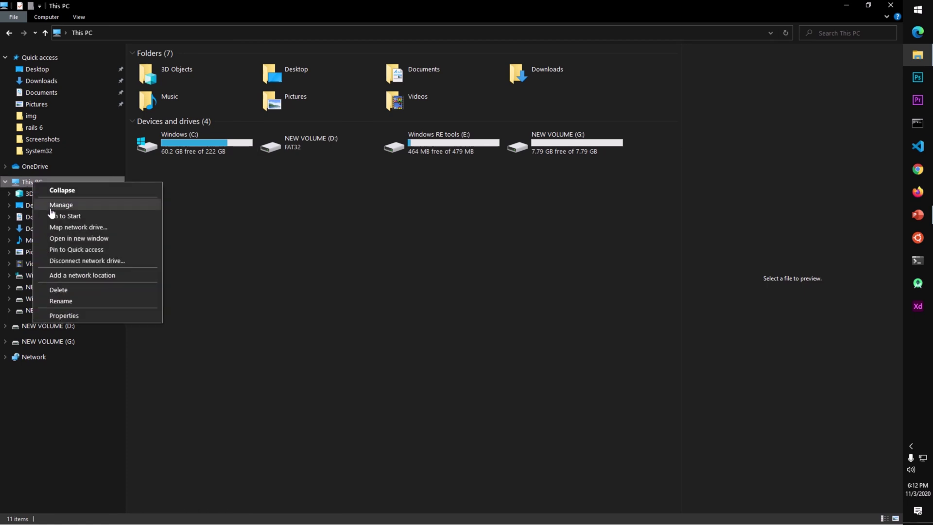
pyautogui.click(156, 251)
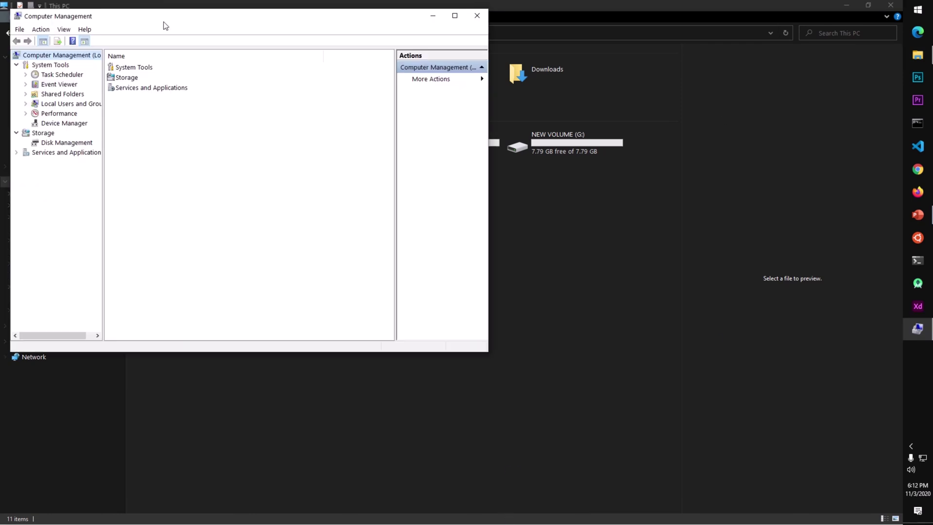
pyautogui.moveTo(151, 18); pyautogui.dragTo(267, 98)
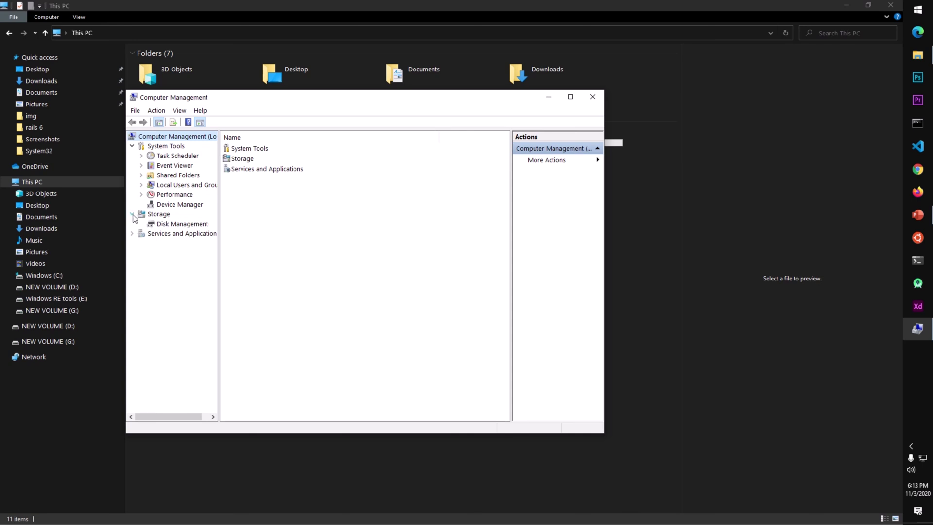
pyautogui.click(179, 224)
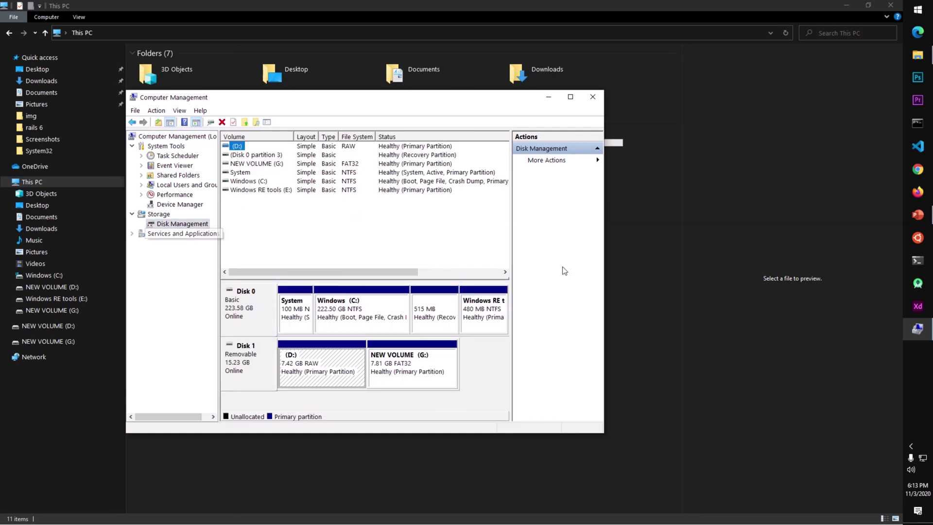
pyautogui.moveTo(604, 413); pyautogui.dragTo(746, 413)
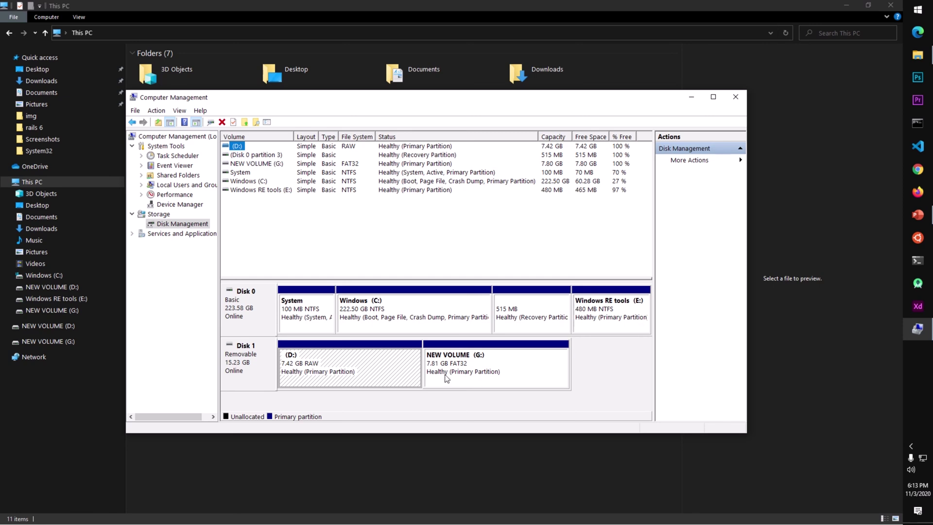
# Delete Disk 1's 7.42 GB (D:) partition and confirm, leaving the space unallocated.
pyautogui.rightClick(378, 370)
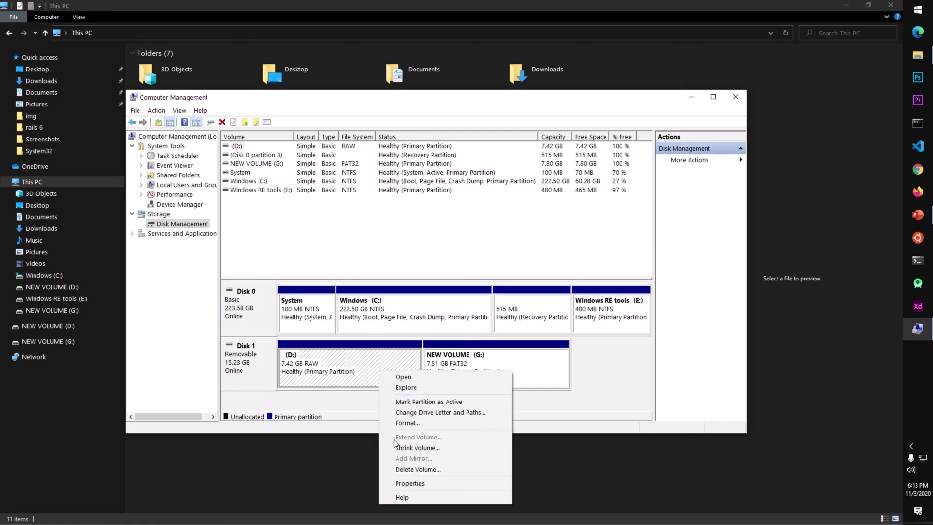
pyautogui.click(407, 470)
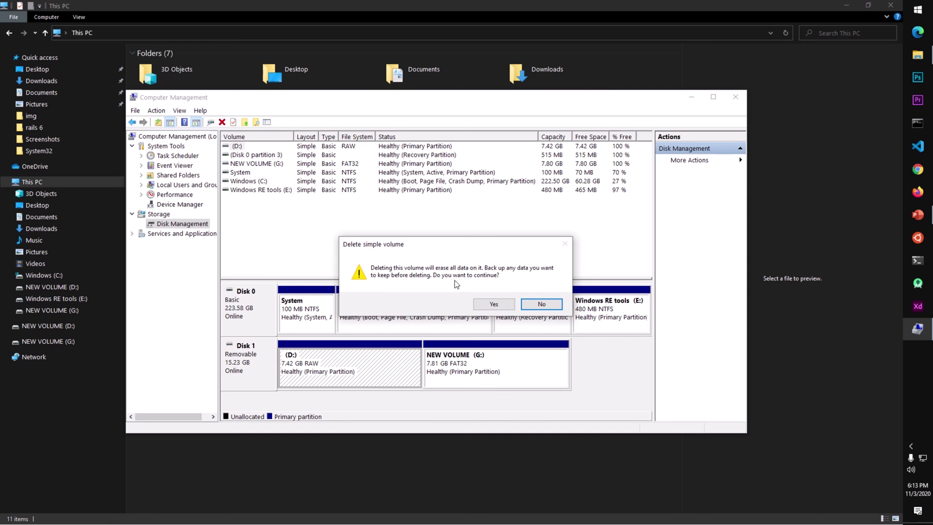
pyautogui.click(494, 305)
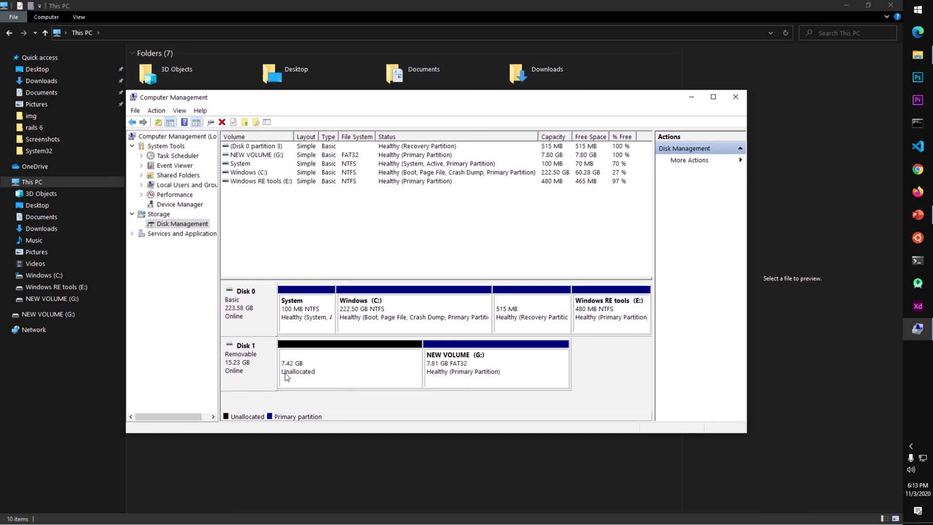
# Delete NEW VOLUME (G:) and confirm, leaving all 15.23 GB of Disk 1 unallocated.
pyautogui.rightClick(465, 361)
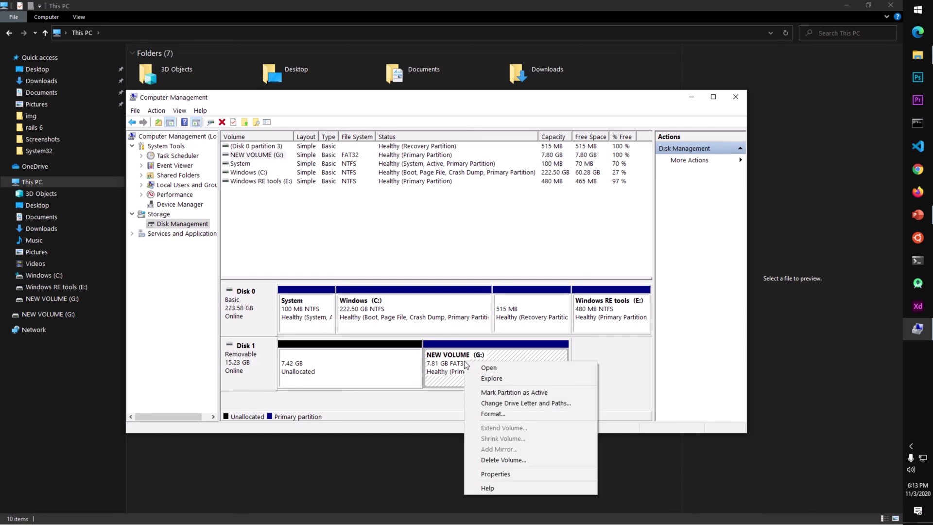
pyautogui.click(477, 458)
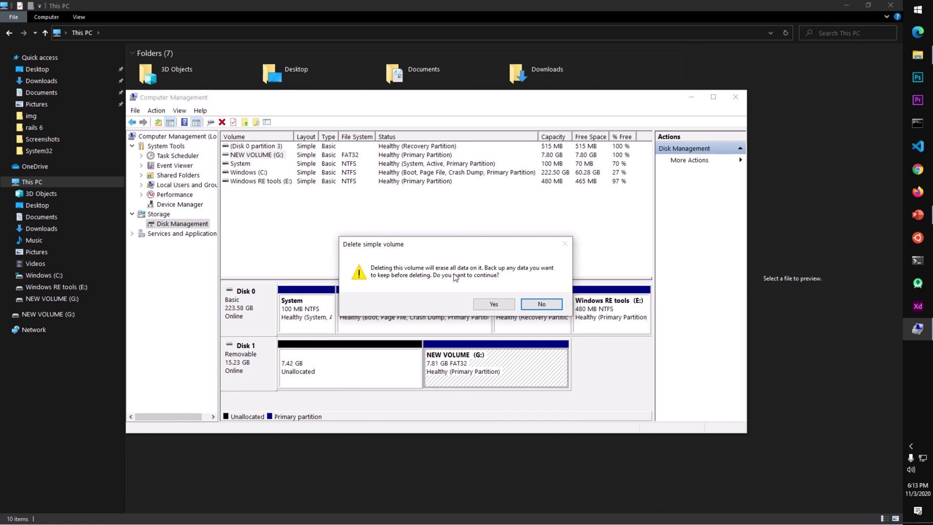
pyautogui.click(489, 306)
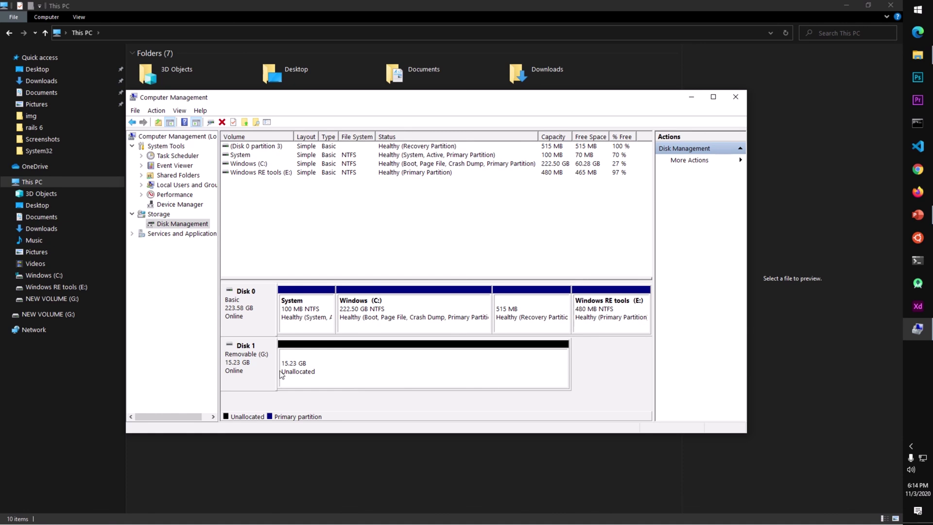
# Start a New Simple Volume on Disk 1's unallocated space at the maximum 15598 MB size.
pyautogui.rightClick(329, 361)
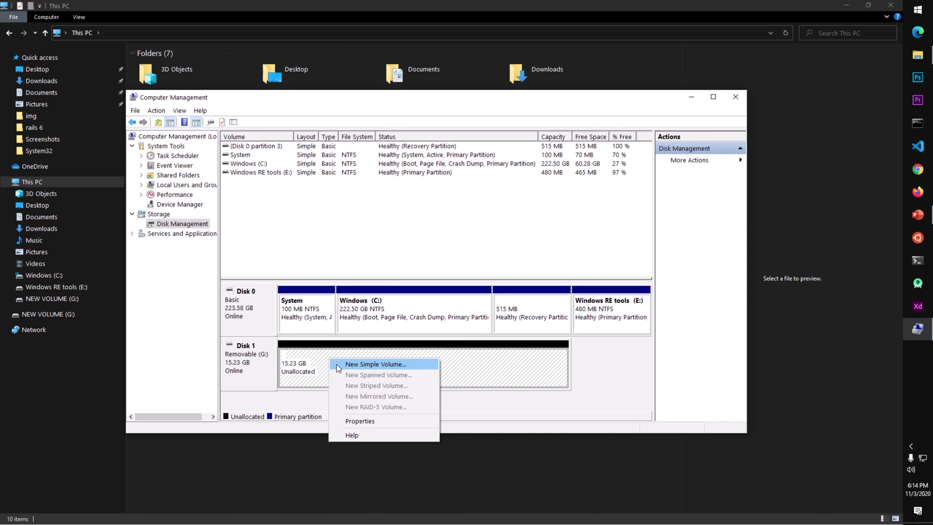
pyautogui.click(337, 364)
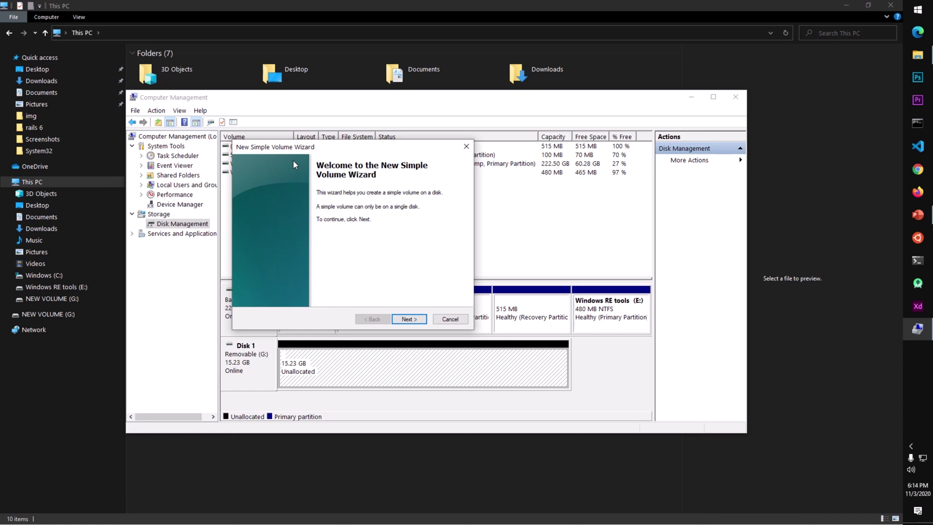
pyautogui.click(402, 321)
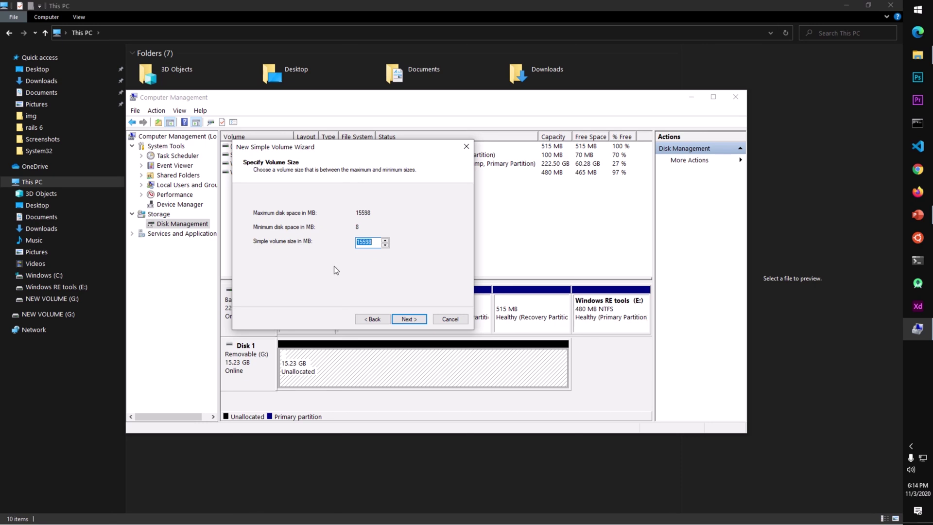
pyautogui.click(404, 320)
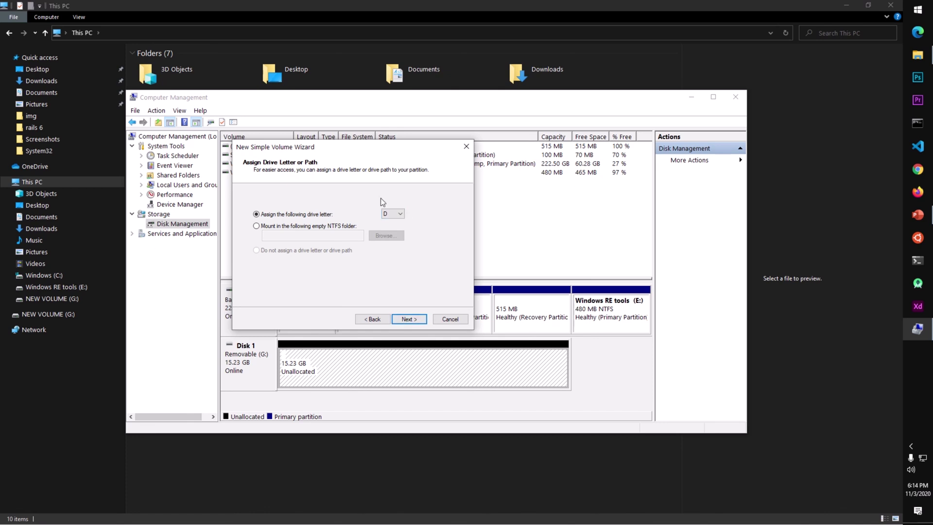
pyautogui.moveTo(323, 148)
pyautogui.mouseDown()
pyautogui.moveTo(460, 360)
pyautogui.moveTo(383, 338)
pyautogui.mouseUp()
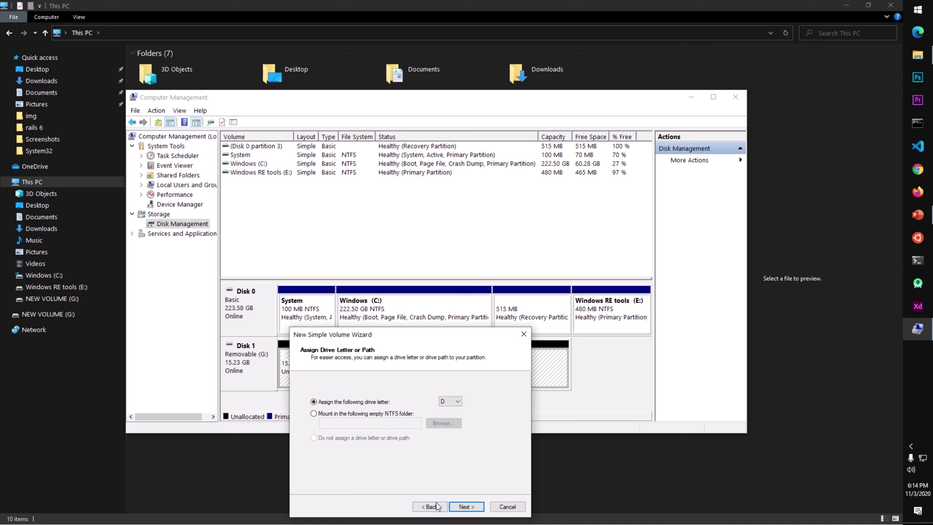
# Keep drive letter D, FAT32 and default allocation unit size, and clear the old New Volume label for MyDrive.
pyautogui.click(460, 507)
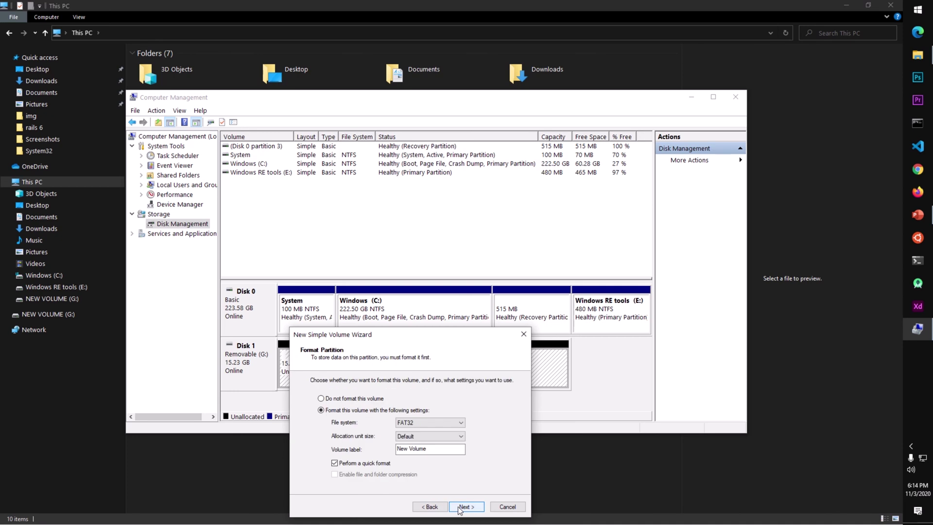
pyautogui.click(416, 423)
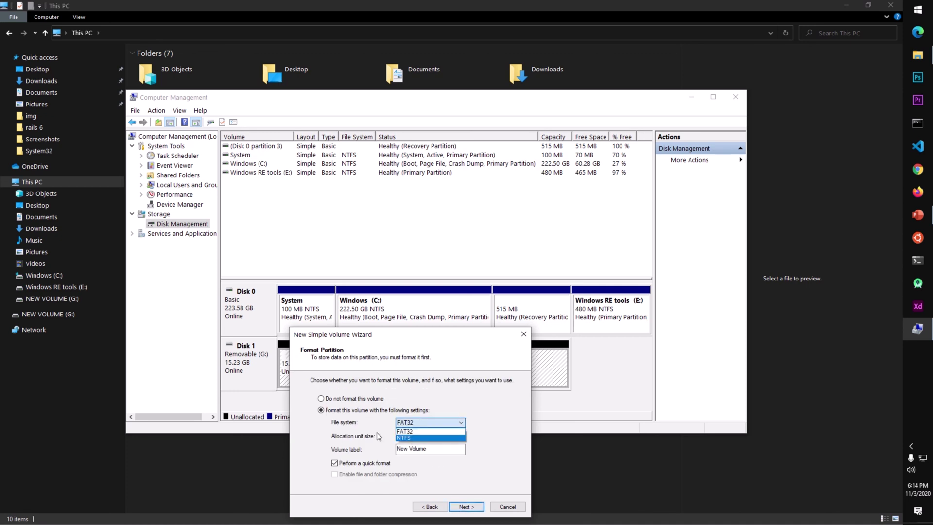
pyautogui.click(370, 426)
pyautogui.click(405, 437)
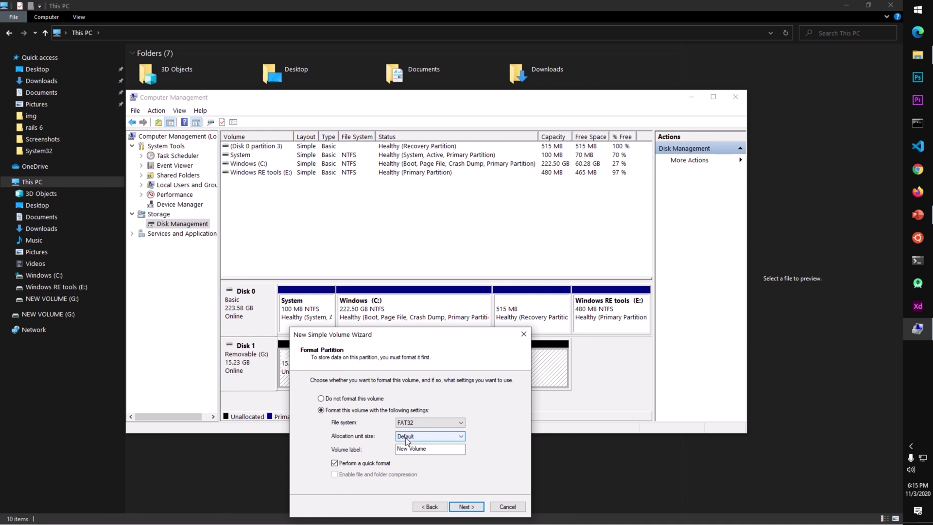
pyautogui.click(407, 436)
pyautogui.click(372, 439)
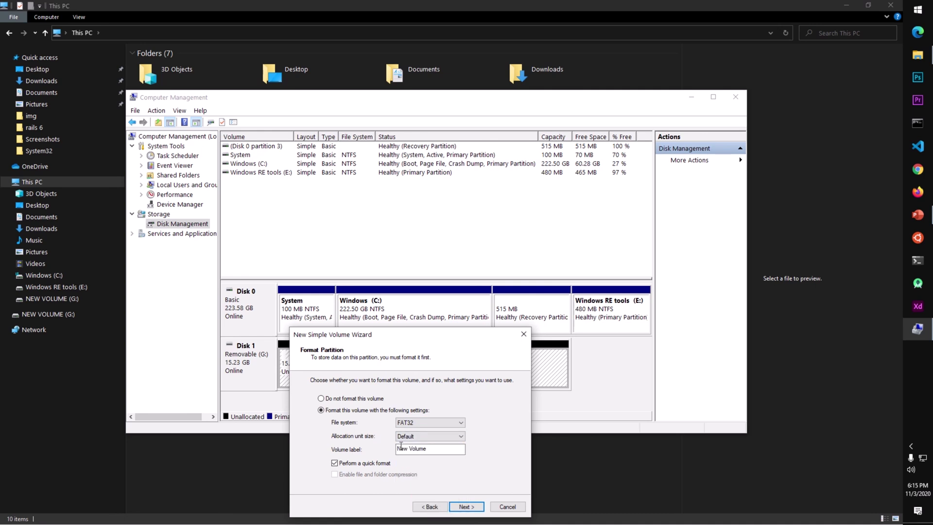
pyautogui.doubleClick(430, 449)
pyautogui.press('BackSpace')
pyautogui.write('My')
pyautogui.write('Drive')
# Finish the wizard to create the 15.23 GB FAT32 MYDRIVE (D:) volume and close its empty Explorer window.
pyautogui.click(466, 507)
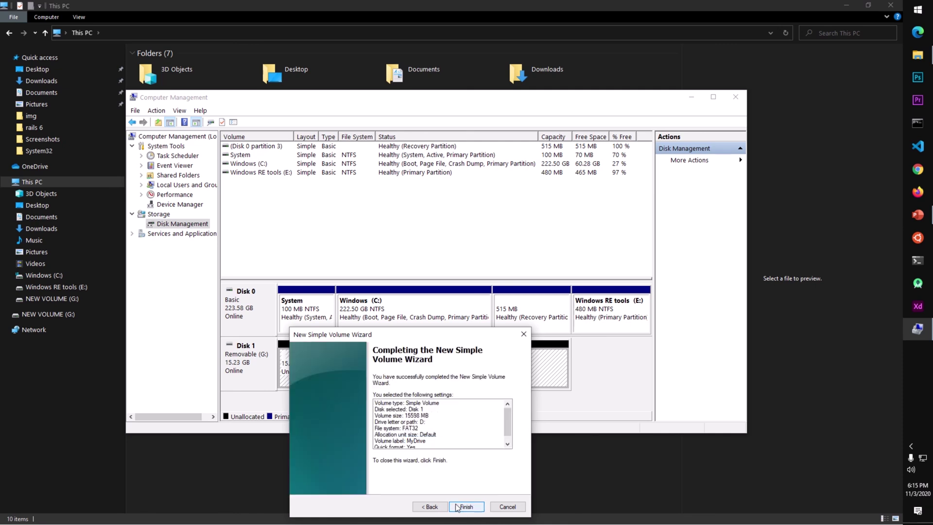
pyautogui.click(466, 507)
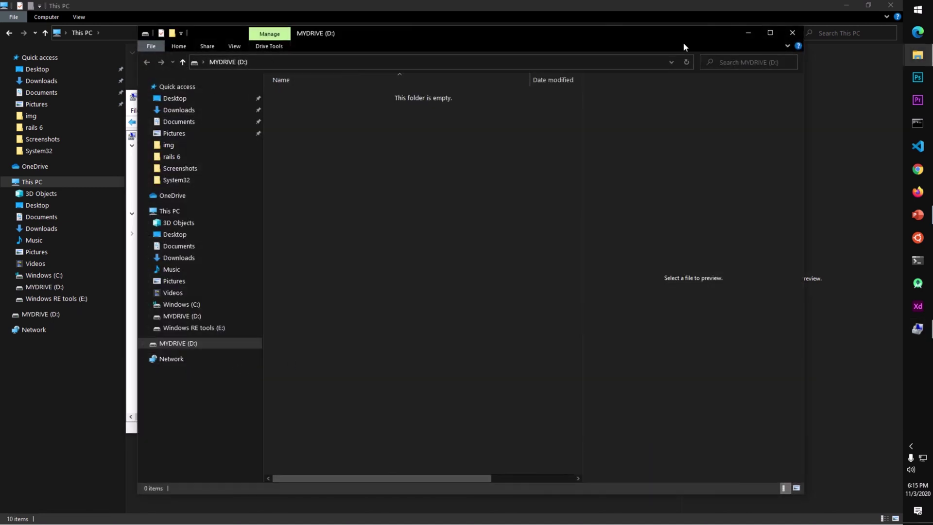
pyautogui.click(792, 32)
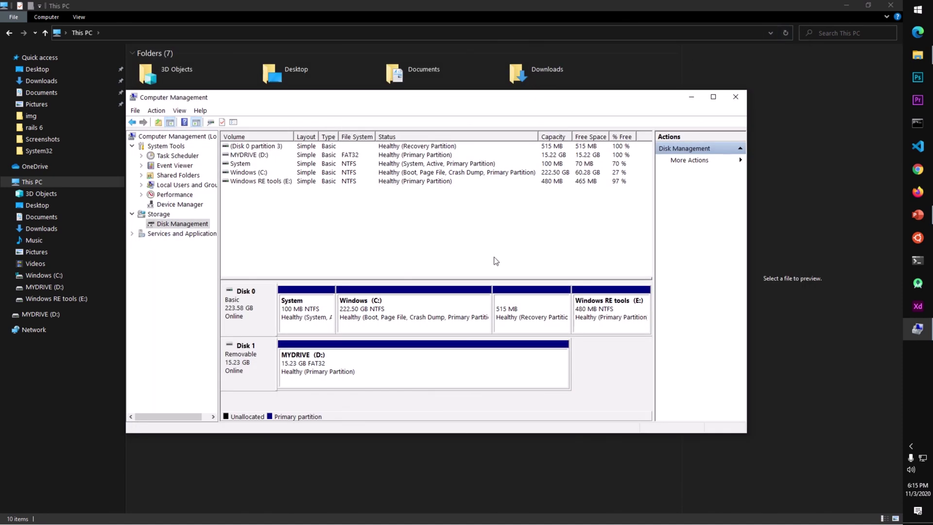